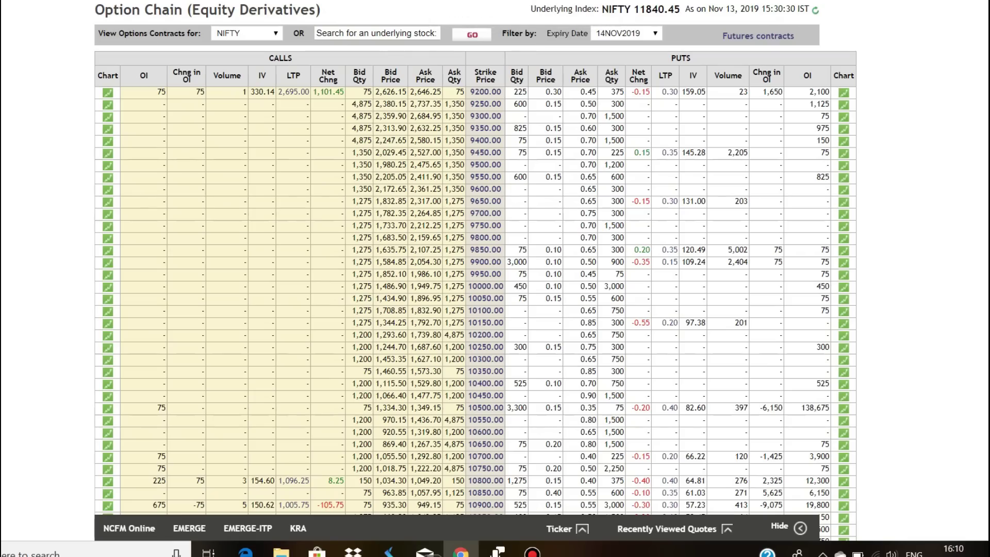
Step: Mark the 11800 and 11850 strikes in the NIFTY option chain, then box the 11800 call OI and underline its change in OI
scroll(890, 423, "down", 6)
scroll(897, 419, "down", 2)
scroll(897, 419, "down", 2)
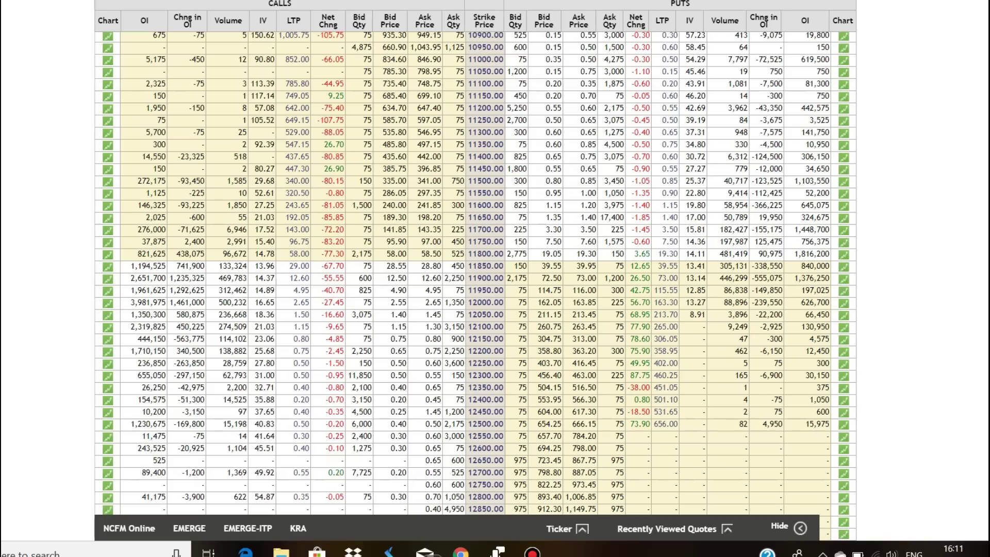
mouse_move(461, 248)
left_mouse_down()
mouse_move(479, 248)
mouse_move(489, 277)
left_mouse_up()
mouse_move(123, 262)
left_mouse_down()
mouse_move(168, 261)
mouse_move(168, 252)
mouse_move(130, 247)
mouse_move(129, 260)
left_mouse_up()
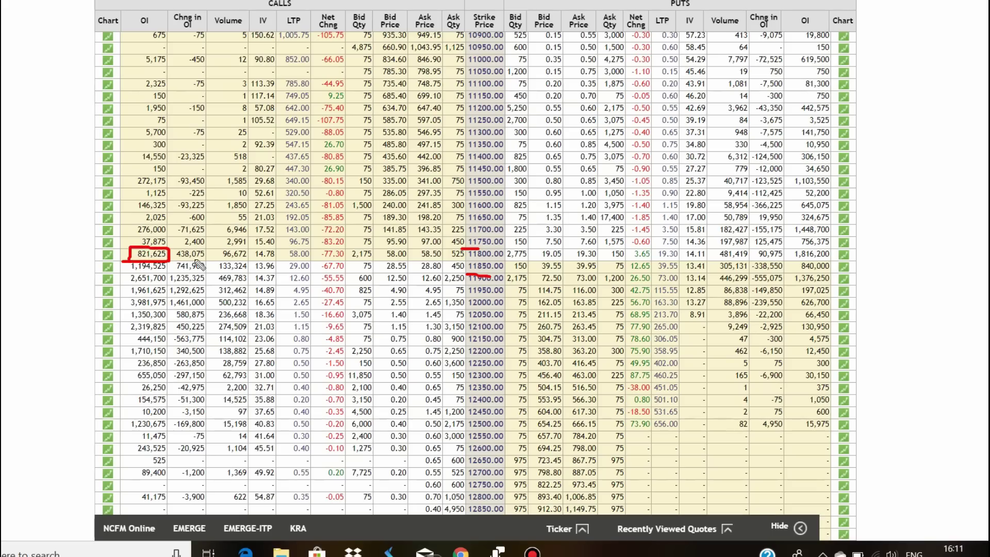
left_click_drag(168, 261, 206, 262)
Step: Underline the 11900 and 11950 strikes together with their call OI and change in OI values
left_click_drag(468, 283, 491, 283)
left_click_drag(126, 285, 162, 284)
left_click_drag(161, 284, 207, 285)
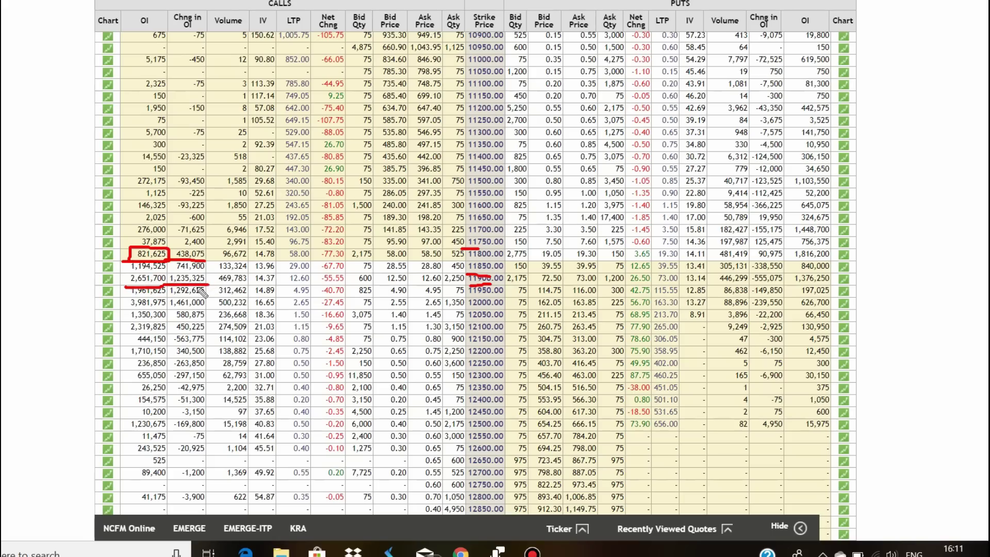
left_click_drag(466, 298, 507, 298)
left_click_drag(131, 299, 200, 296)
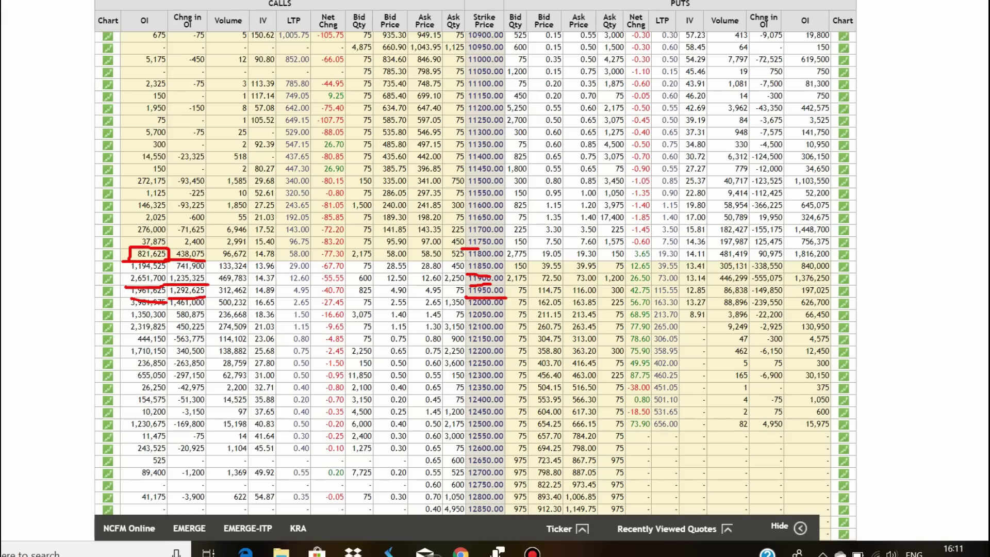
Step: Clear the markings and underline the 12000 strike with its call OI and change in OI
key("Escape")
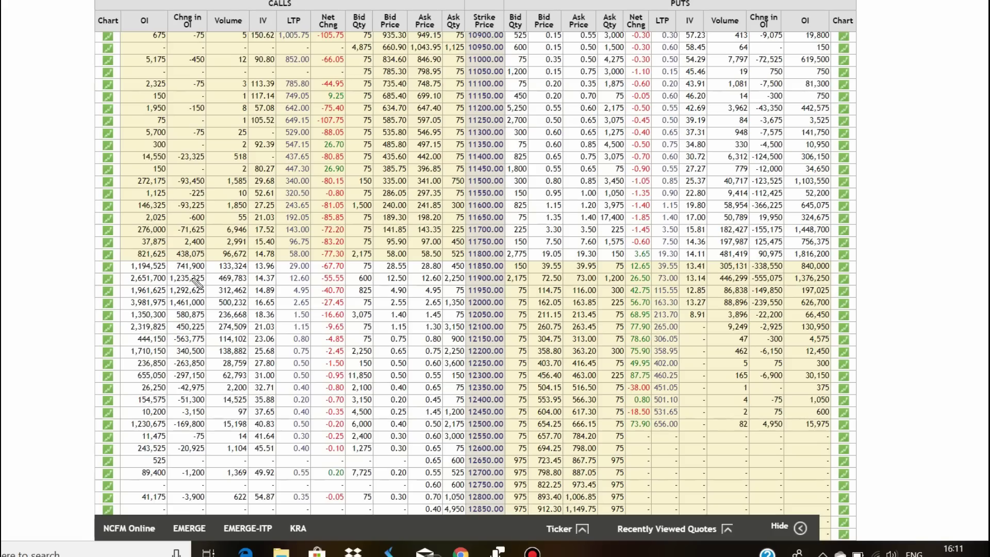
left_click(119, 307)
left_click_drag(120, 307, 158, 308)
left_click_drag(465, 308, 503, 308)
left_click_drag(165, 311, 212, 310)
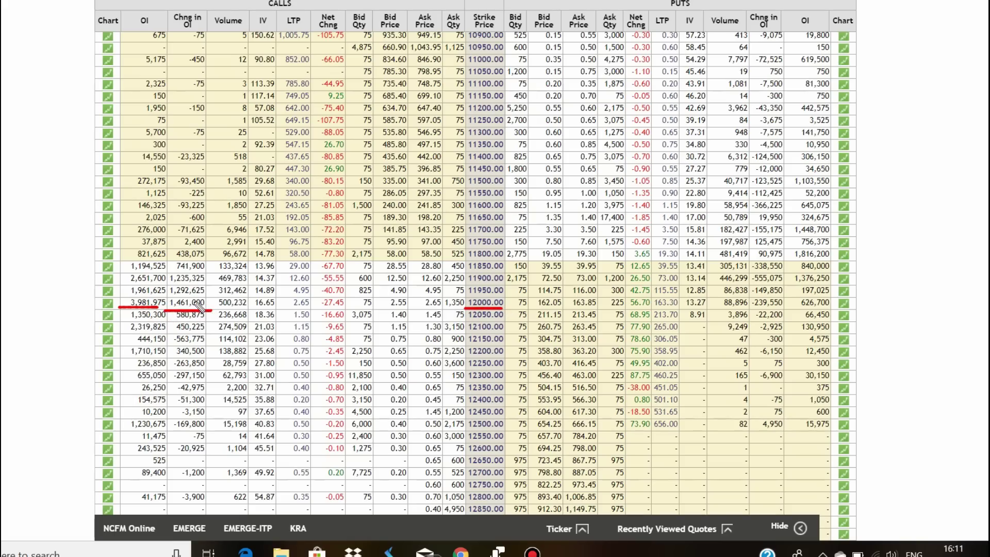
Step: Box the 12000 strike and the call change in OI values for the 11900 and 11950 strikes
left_click_drag(162, 297, 212, 296)
mouse_move(464, 305)
left_mouse_down()
mouse_move(496, 298)
mouse_move(508, 307)
left_mouse_up()
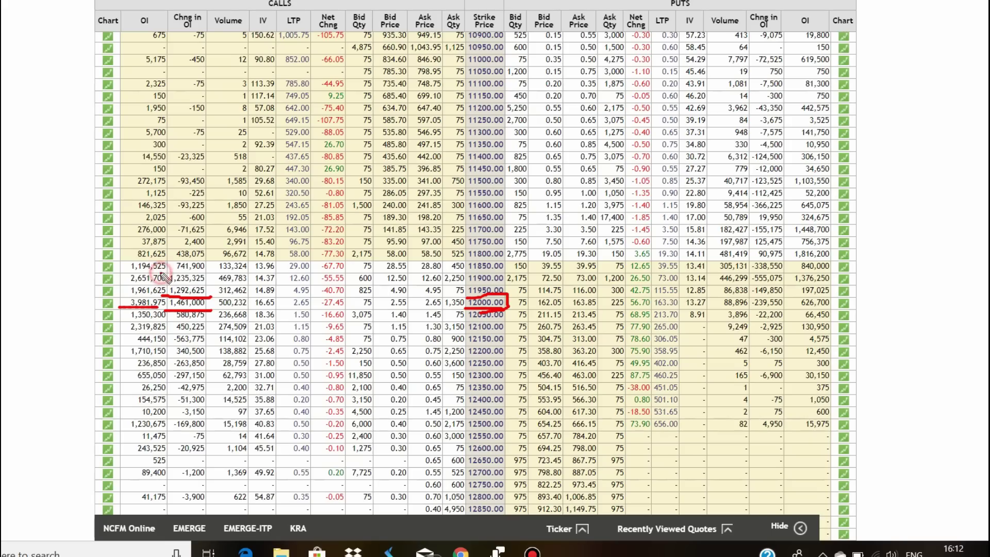
mouse_move(161, 273)
left_mouse_down()
mouse_move(206, 273)
mouse_move(210, 298)
mouse_move(170, 298)
mouse_move(168, 273)
left_mouse_up()
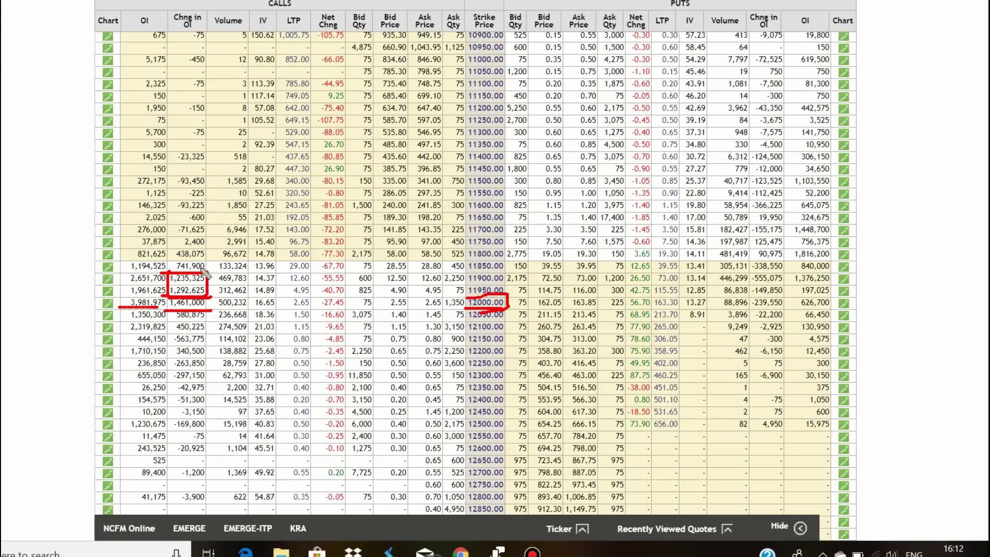
Step: Box the 11900 strike, underline its call OI, and add small marks beside the 11900 and 12000 strikes
left_click_drag(467, 272, 512, 281)
mouse_move(505, 269)
left_mouse_down()
mouse_move(505, 285)
mouse_move(465, 286)
left_mouse_up()
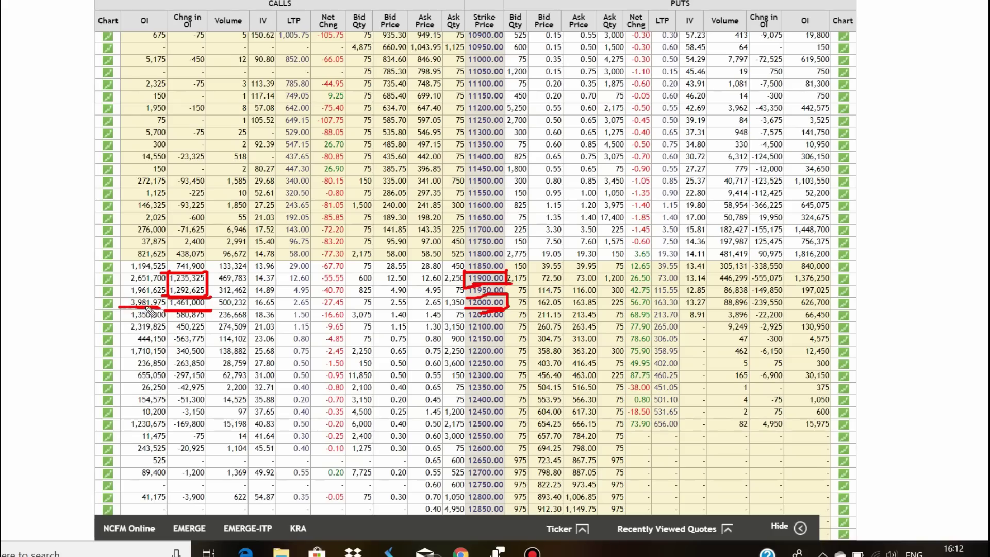
left_click_drag(122, 284, 151, 283)
mouse_move(506, 274)
left_mouse_down()
mouse_move(522, 275)
mouse_move(523, 288)
mouse_move(508, 286)
left_mouse_up()
mouse_move(511, 301)
left_mouse_down()
mouse_move(517, 308)
mouse_move(507, 310)
left_mouse_up()
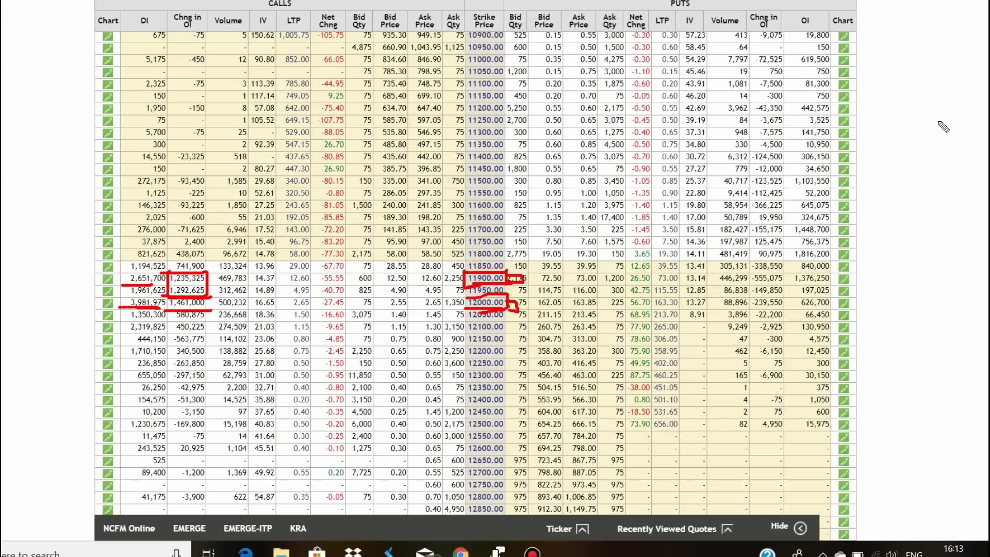
Step: Clear the markings and underline the 11800 and 11700 strikes with their put OI and change in OI
key("e")
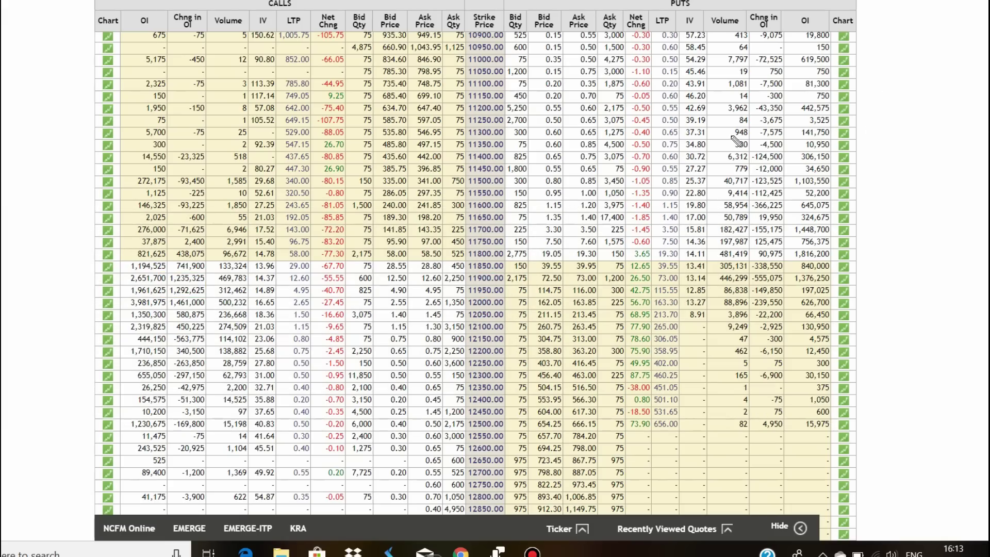
left_click_drag(464, 263, 502, 264)
left_click_drag(791, 262, 846, 263)
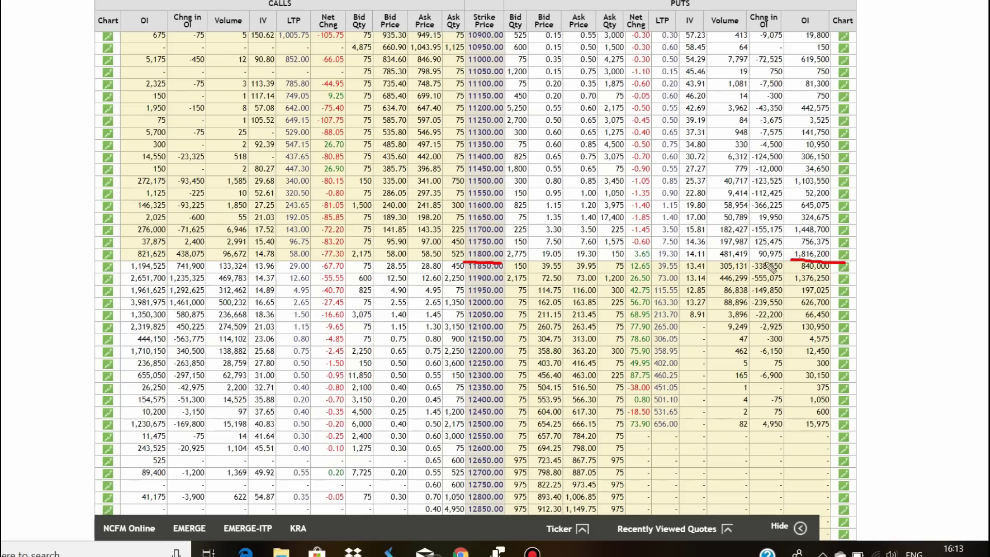
left_click_drag(756, 264, 786, 260)
left_click_drag(493, 238, 513, 235)
left_click_drag(795, 235, 836, 235)
left_click_drag(750, 236, 783, 235)
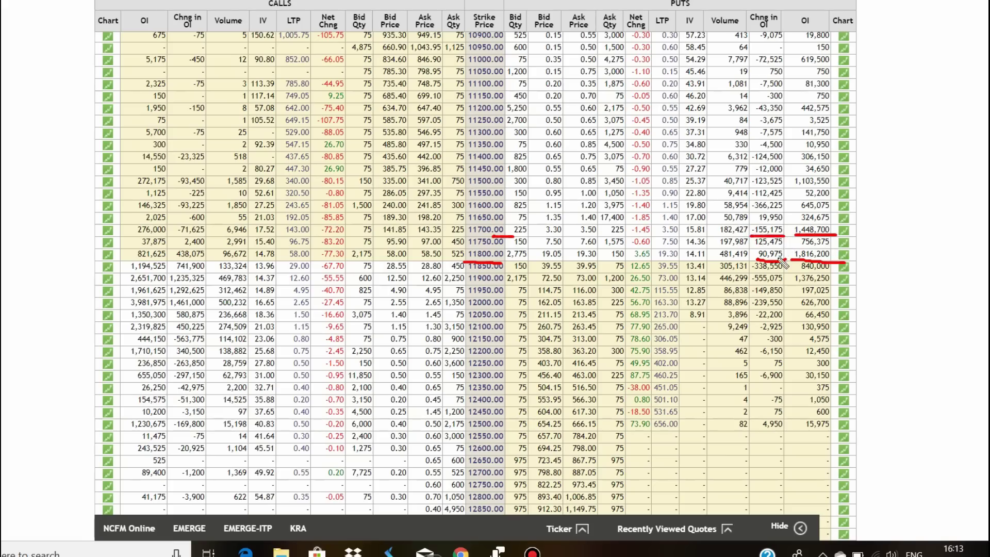
Step: Underline the 11600 strike with its put OI and change in OI, and circle the put change in OI values from 11850 to 12200
left_click_drag(469, 211, 504, 210)
left_click_drag(798, 211, 835, 215)
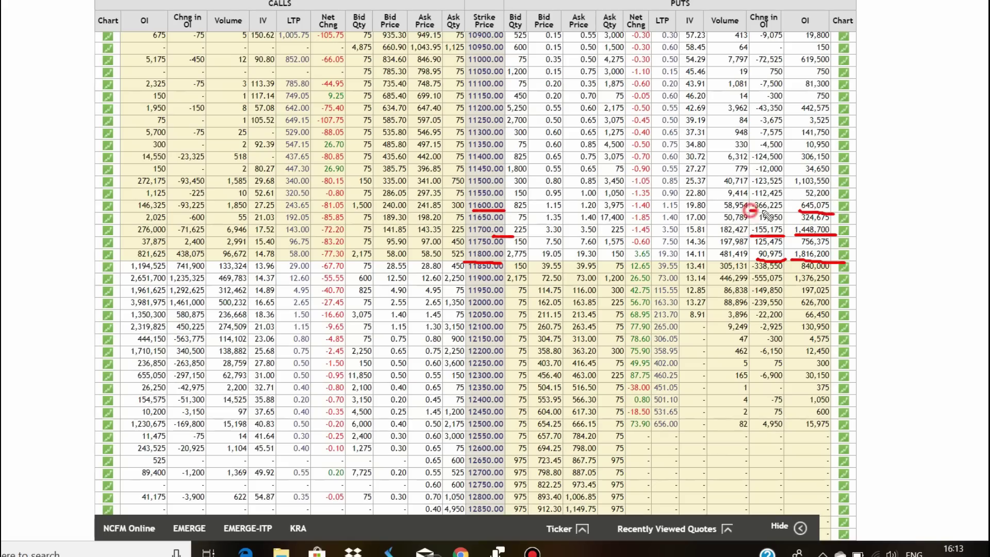
left_click_drag(750, 211, 787, 212)
mouse_move(767, 261)
left_mouse_down()
mouse_move(742, 290)
mouse_move(742, 343)
mouse_move(774, 362)
mouse_move(800, 321)
mouse_move(798, 278)
mouse_move(773, 260)
left_mouse_up()
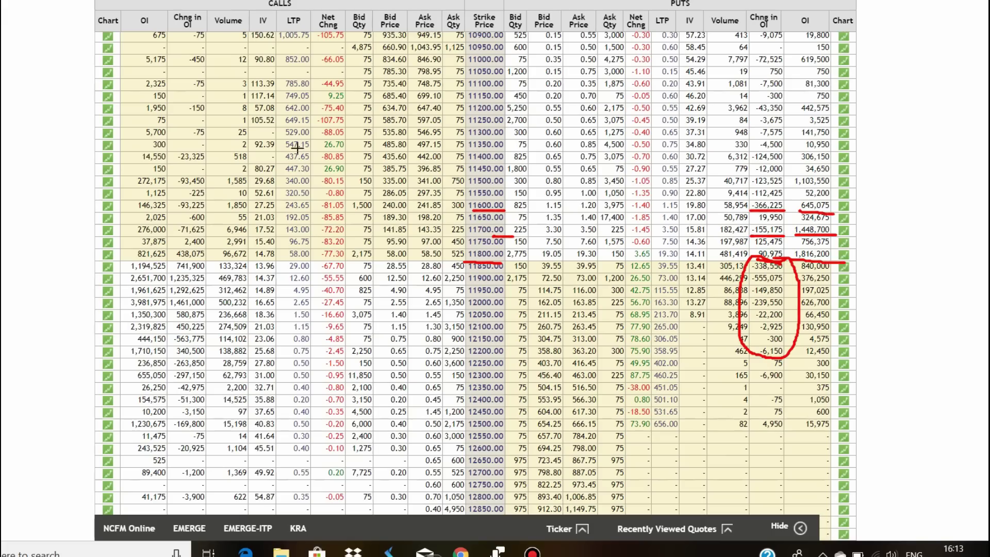
Step: Clear the markings and underline the 11750 strike and the 11800 row's put OI and change in OI
key("e")
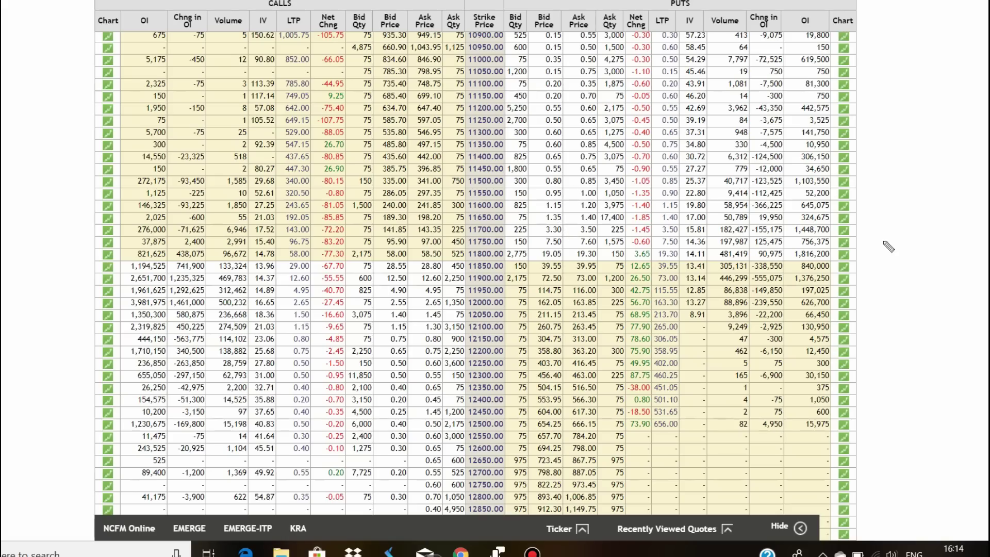
left_click_drag(787, 263, 830, 253)
left_click_drag(455, 249, 508, 251)
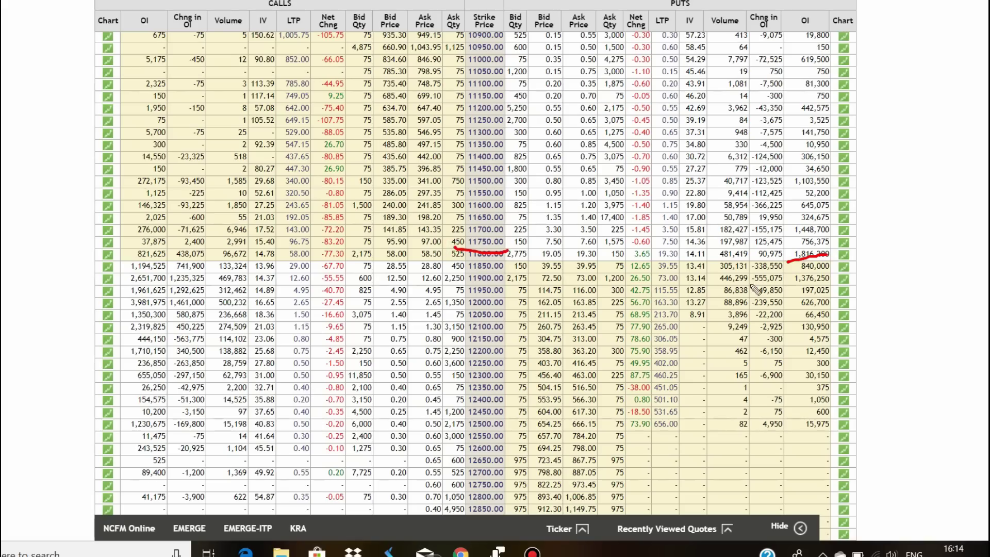
left_click_drag(750, 263, 784, 263)
left_click_drag(473, 249, 512, 251)
Step: Underline the 11700 put OI, box the 11700 strike, and mark the 11850 strike and the put OI between 11800 and 11700
left_click_drag(795, 234, 828, 233)
mouse_move(466, 229)
left_mouse_down()
mouse_move(508, 226)
mouse_move(511, 238)
mouse_move(466, 241)
left_mouse_up()
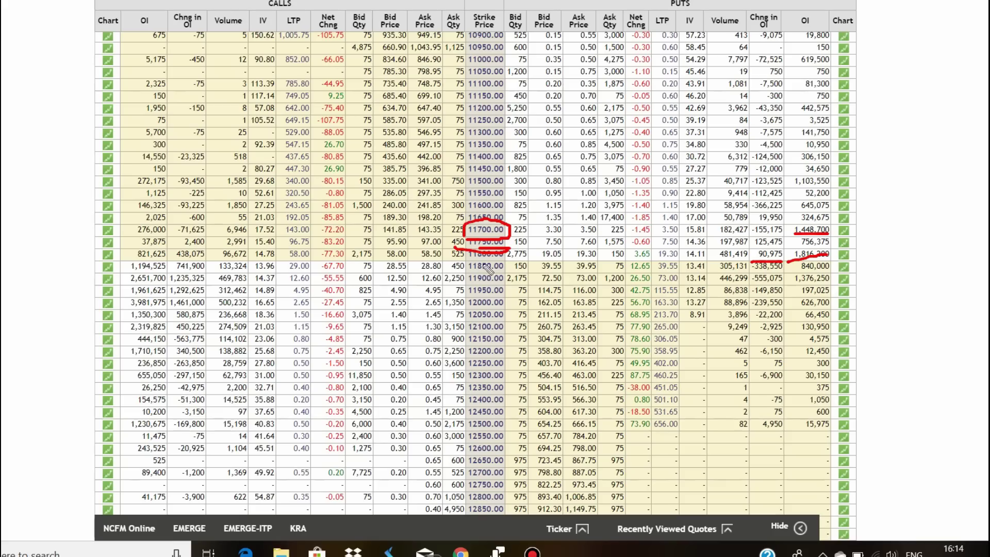
left_click_drag(470, 265, 514, 269)
left_click_drag(789, 261, 789, 234)
Step: Clear the markings and underline the 11650 and 12100 strikes as the range boundaries
key("e")
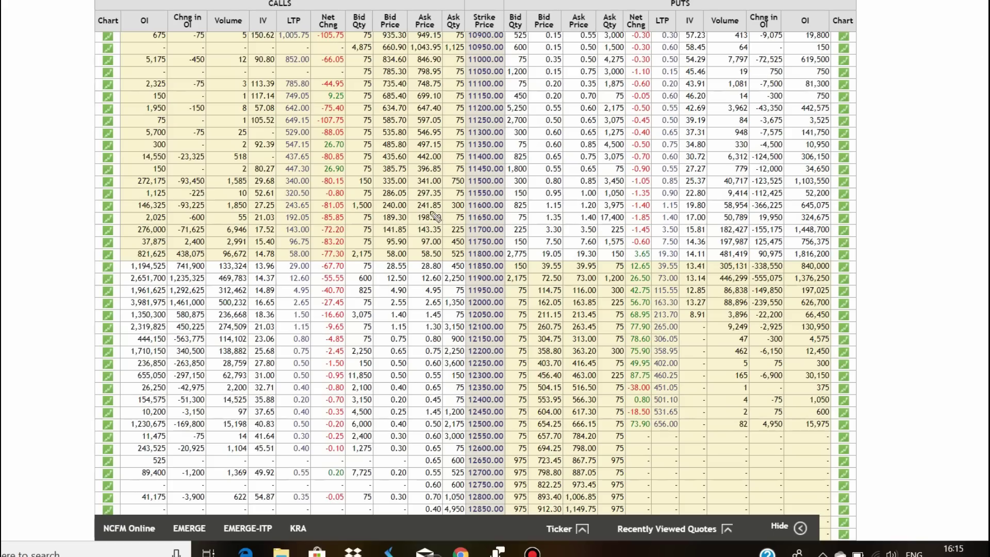
left_click_drag(465, 225, 504, 225)
left_click_drag(465, 333, 508, 334)
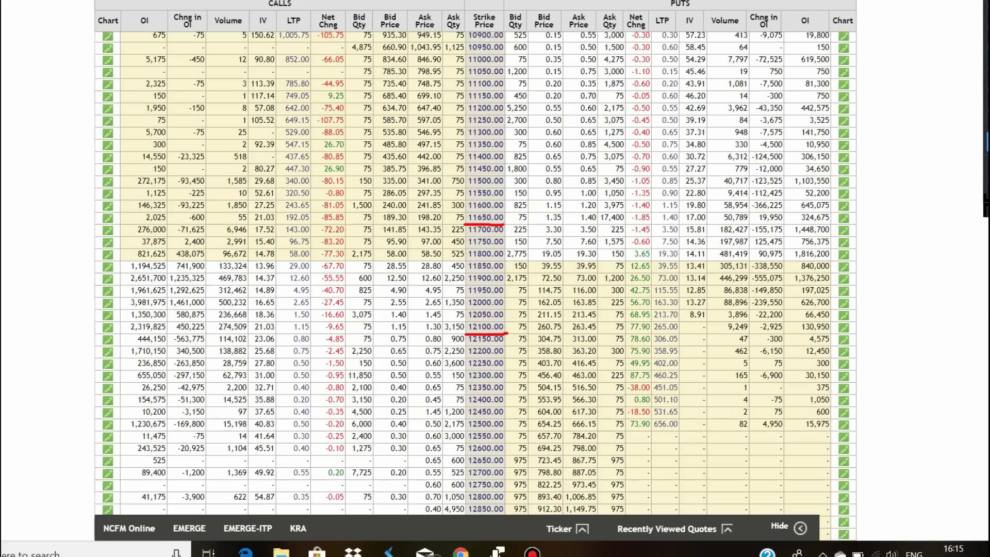
Step: Clear the markings, switch to the Nifty 50 daily chart on Investing.com, and examine the yellow price levels below the last candle
key("e")
key("ctrl+Tab")
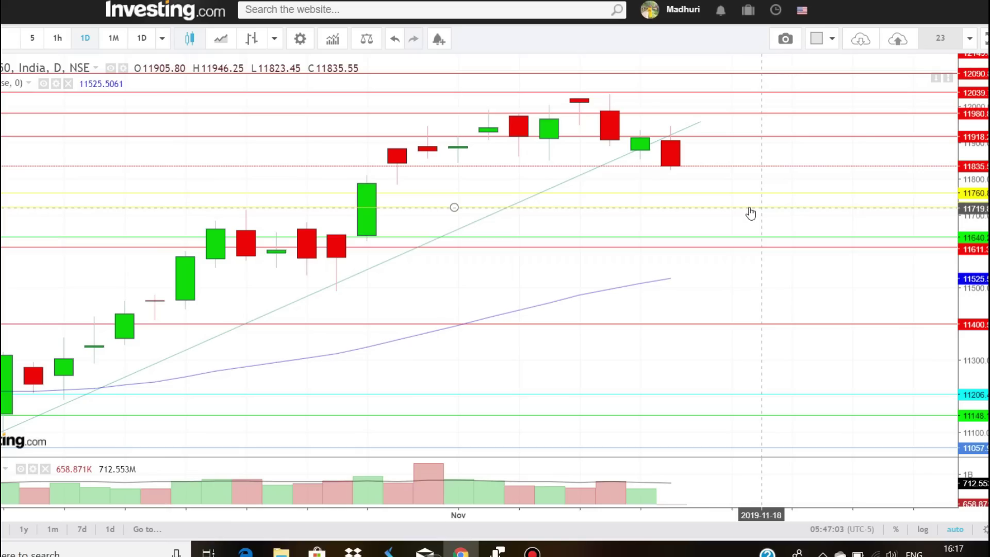
left_click(750, 208)
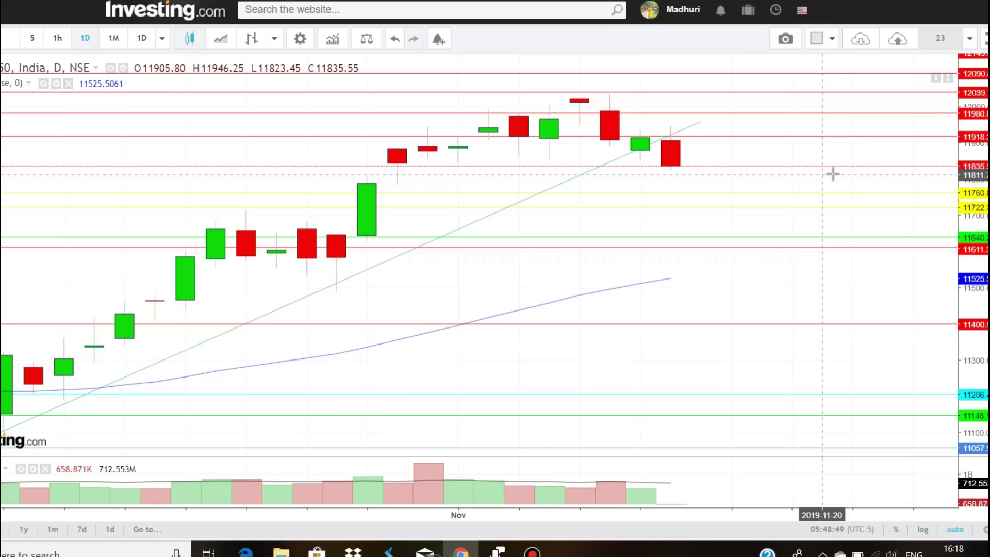
left_click(833, 193)
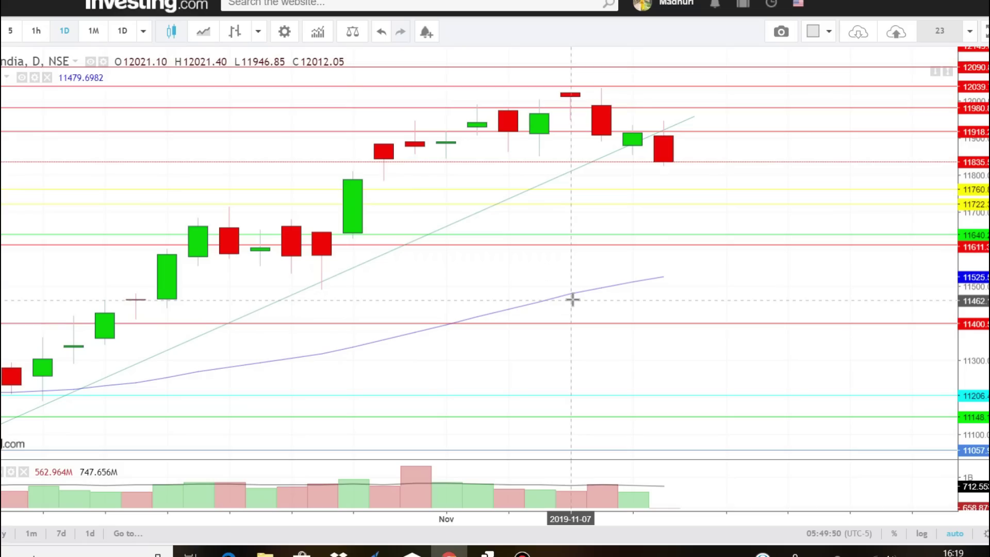
Step: Switch to the BANKNIFTY option chain and underline the 30500 and 30600 strikes plus the 30500 call OI and change in OI
key("ctrl+Tab")
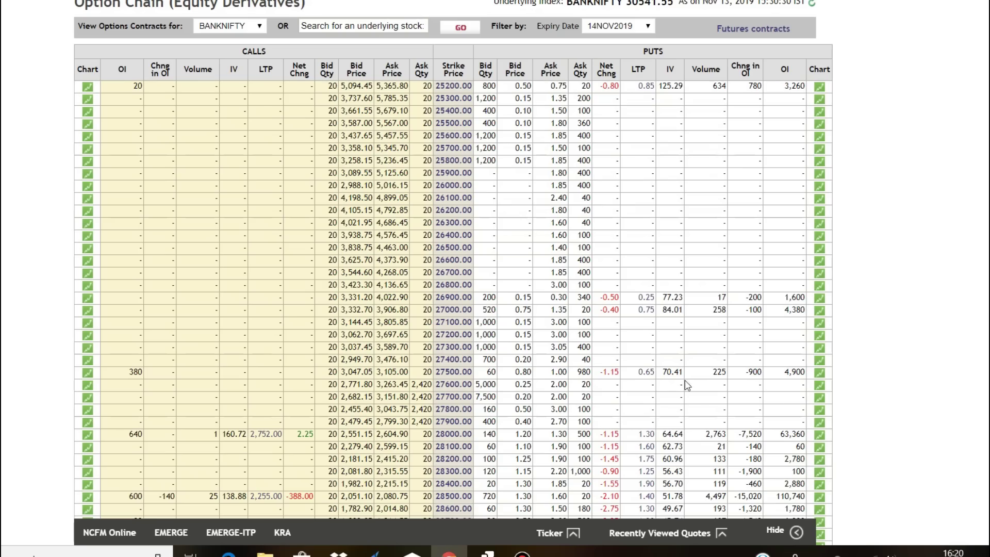
scroll(694, 366, "down", 3)
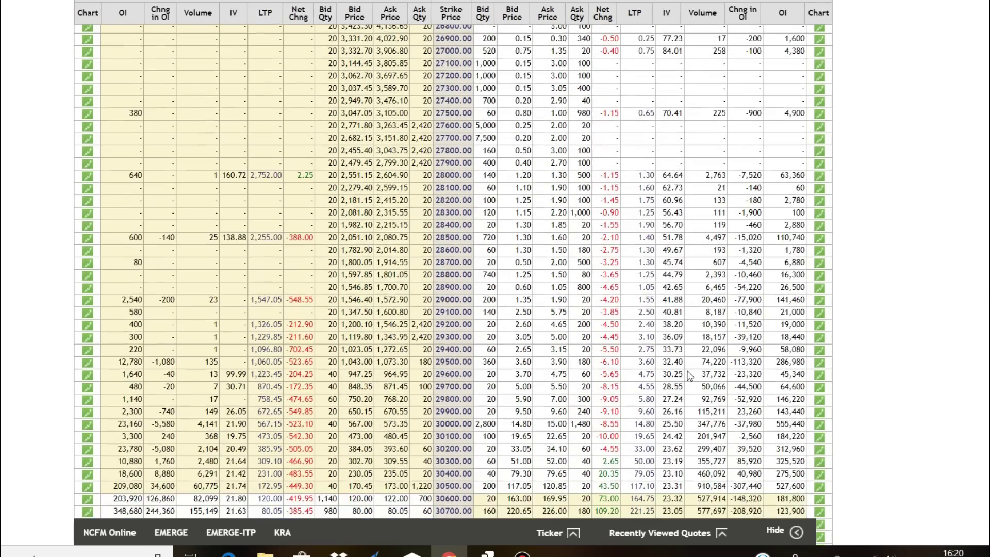
scroll(686, 377, "up", 5)
scroll(686, 377, "down", 3)
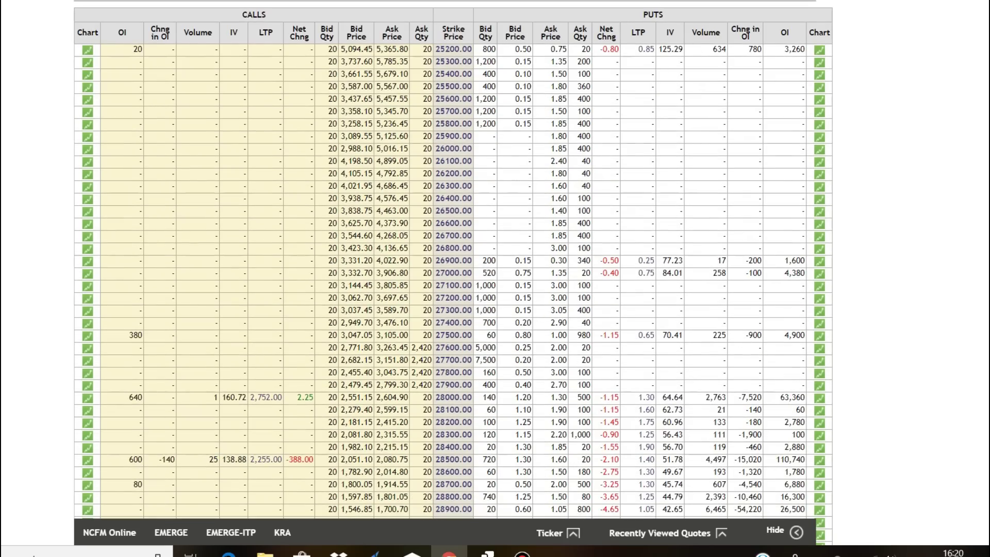
scroll(454, 276, "up", 1)
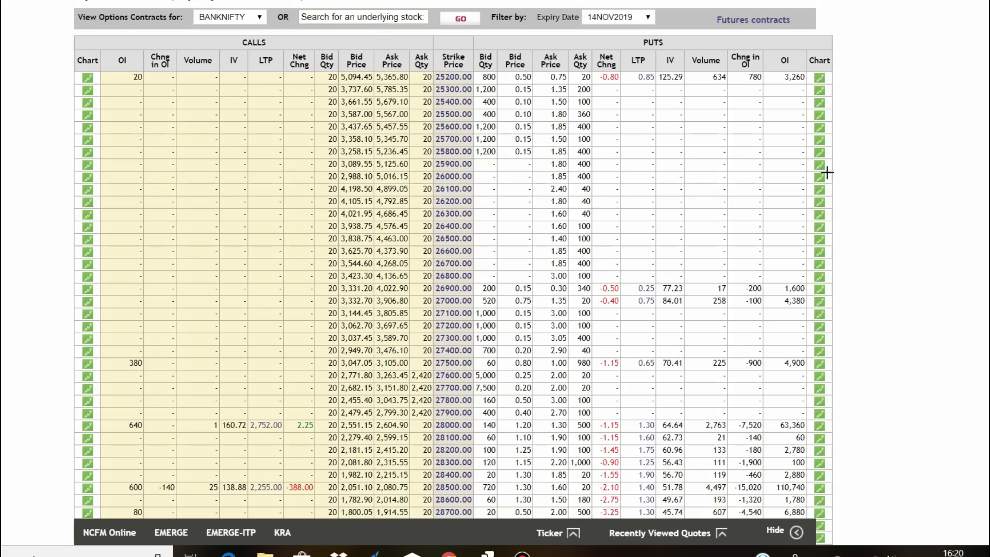
scroll(864, 448, "down", 10)
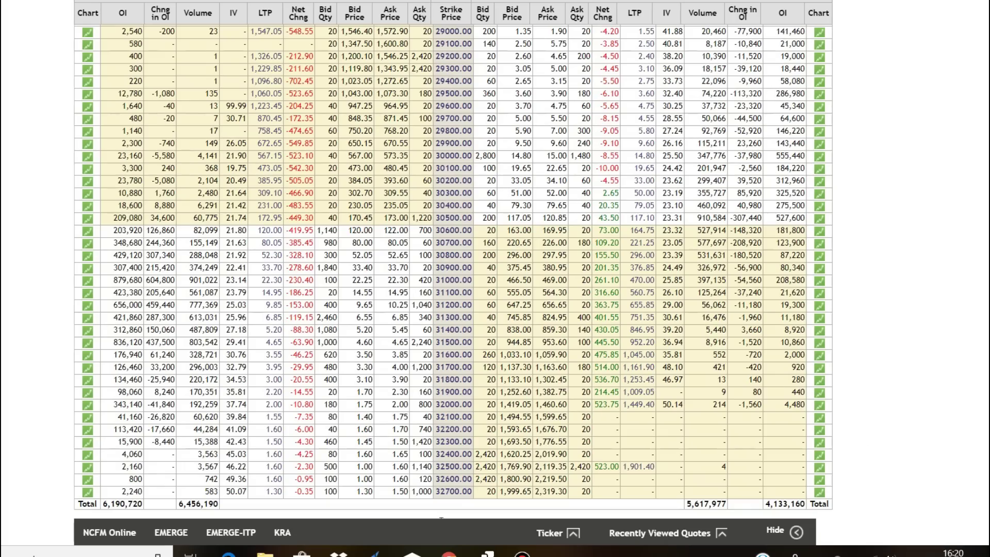
mouse_move(447, 211)
left_mouse_down()
mouse_move(479, 216)
mouse_move(469, 239)
left_mouse_up()
left_click_drag(435, 226, 478, 230)
left_click_drag(104, 226, 141, 224)
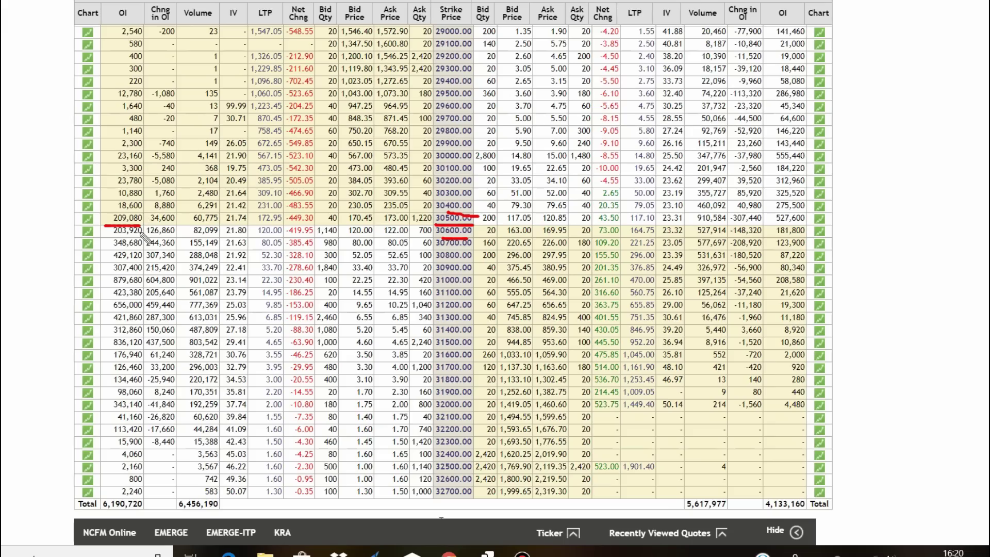
left_click_drag(144, 225, 175, 226)
Step: Underline the 30500 put OI and box the put change in OI beside it
left_click_drag(772, 225, 804, 226)
left_click(731, 214)
mouse_move(731, 213)
left_mouse_down()
mouse_move(762, 213)
mouse_move(767, 225)
mouse_move(735, 233)
mouse_move(729, 206)
left_mouse_up()
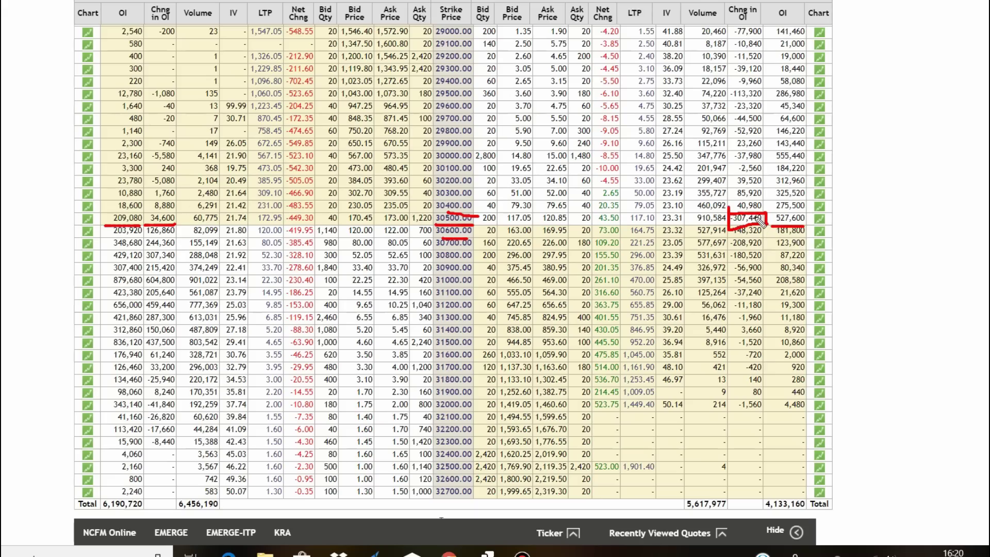
Step: Underline the 31000 strike's call OI and change in OI, and circle the change in OI values below the 30500 row for calls and puts
left_click_drag(431, 292, 470, 288)
left_click_drag(110, 286, 145, 285)
left_click_drag(147, 283, 179, 282)
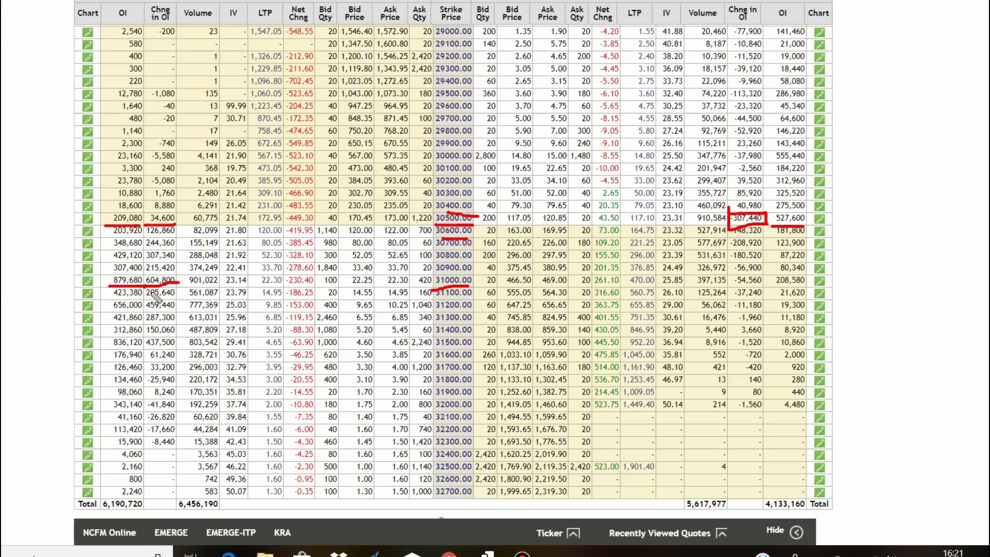
mouse_move(184, 226)
left_mouse_down()
mouse_move(149, 224)
mouse_move(140, 256)
mouse_move(140, 361)
mouse_move(175, 361)
mouse_move(203, 333)
mouse_move(213, 262)
mouse_move(195, 230)
mouse_move(173, 220)
left_mouse_up()
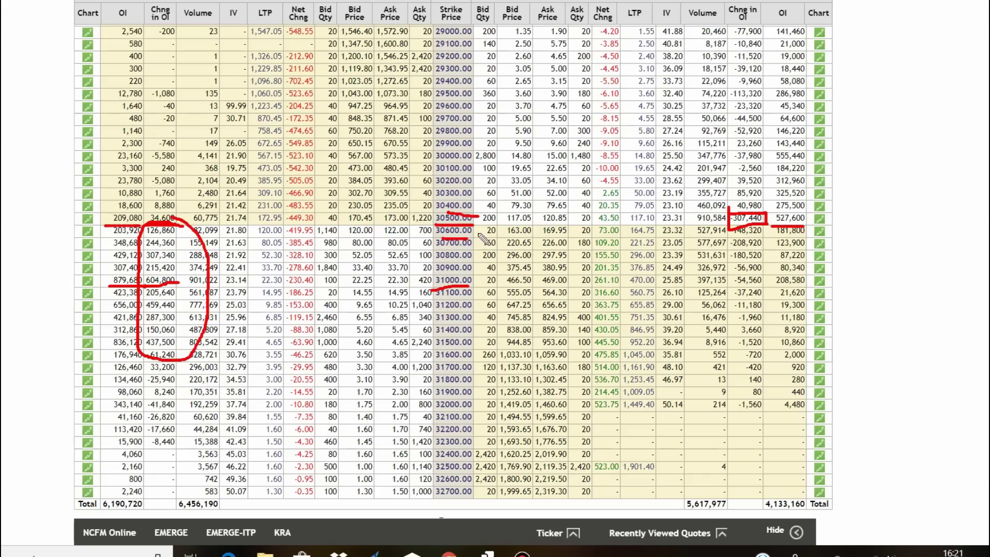
mouse_move(767, 223)
left_mouse_down()
mouse_move(730, 233)
mouse_move(727, 295)
mouse_move(745, 322)
mouse_move(783, 312)
mouse_move(768, 237)
left_mouse_up()
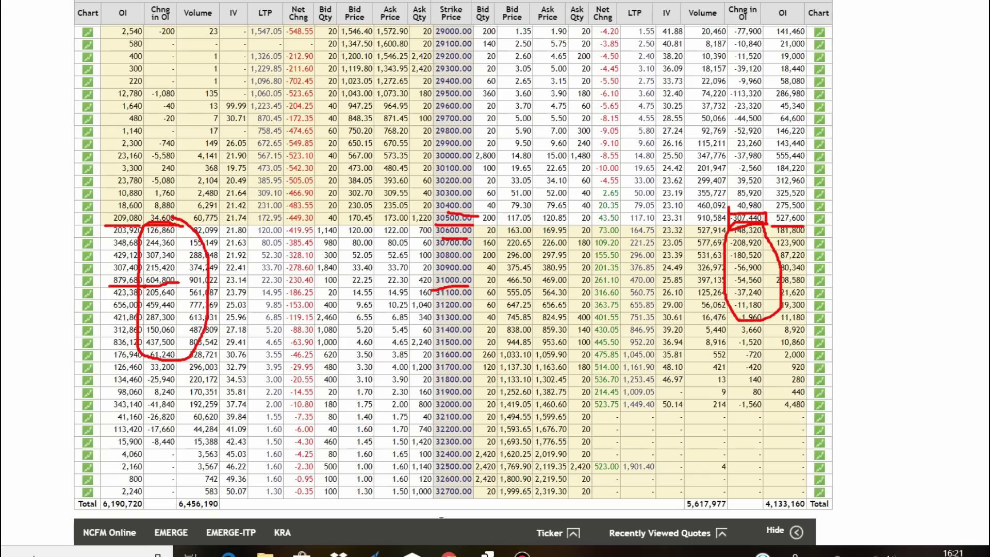
Step: Clear the markings and underline the 31000 strike and its call OI
key("e")
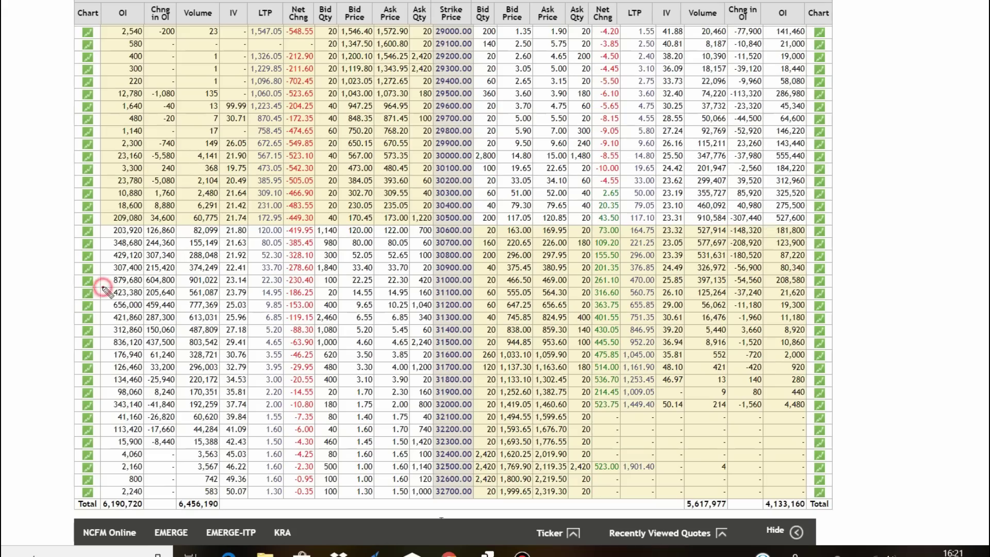
left_click_drag(102, 287, 142, 287)
left_click_drag(432, 287, 472, 287)
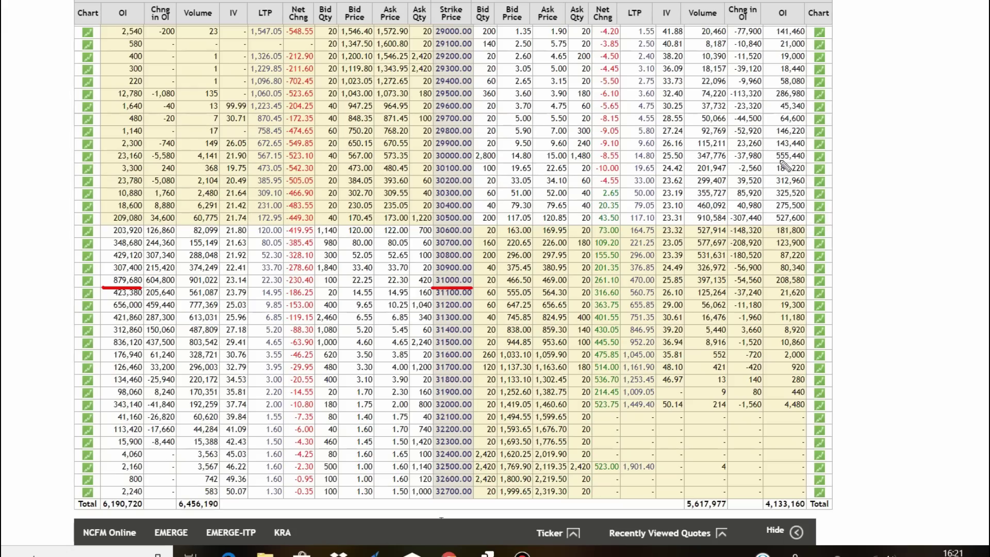
Step: Underline the 30000 strike and its put OI, the 31000 call change in OI, and the 30300 strike with its put change in OI
left_click_drag(773, 161, 808, 161)
left_click_drag(431, 164, 474, 165)
left_click(146, 285)
left_click_drag(146, 286, 176, 286)
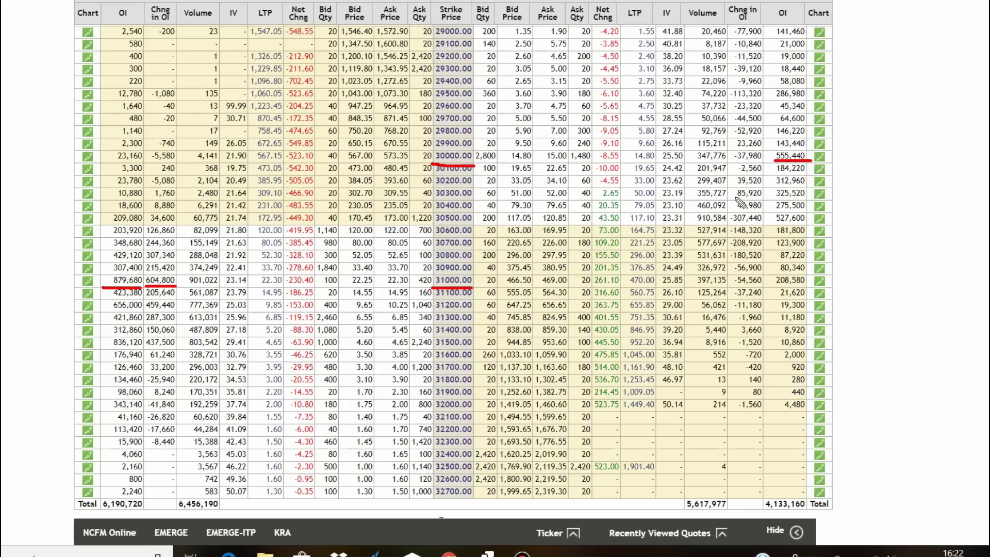
left_click_drag(733, 200, 770, 200)
left_click_drag(435, 198, 478, 198)
Step: Draw boxes around the 31000, 30000 and 30500 strike prices in the BANKNIFTY option chain
mouse_move(428, 274)
left_mouse_down()
mouse_move(475, 274)
mouse_move(475, 287)
mouse_move(431, 286)
left_mouse_up()
left_click(429, 269)
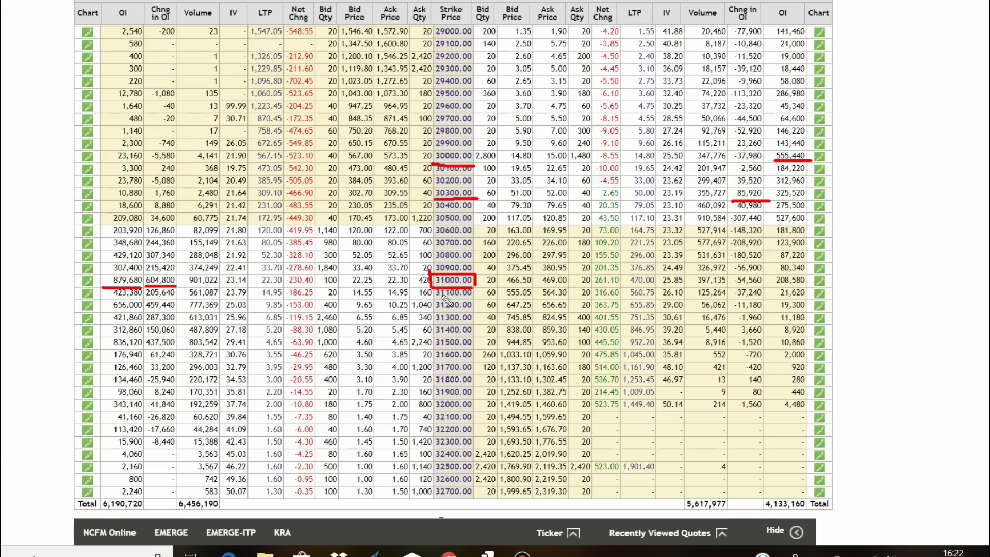
mouse_move(433, 154)
left_mouse_down()
mouse_move(472, 151)
mouse_move(474, 165)
left_mouse_up()
mouse_move(436, 218)
left_mouse_down()
mouse_move(472, 212)
mouse_move(479, 233)
mouse_move(441, 231)
mouse_move(434, 208)
left_mouse_up()
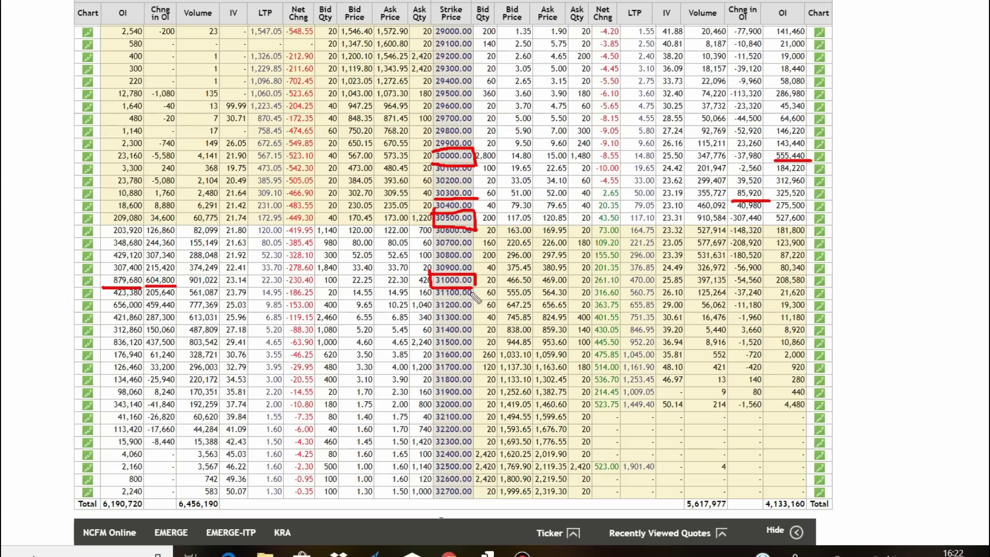
left_click_drag(476, 279, 484, 289)
Step: Clear the markings and mark off the range between the 30000 and 31000 strikes with short lines
key("Escape")
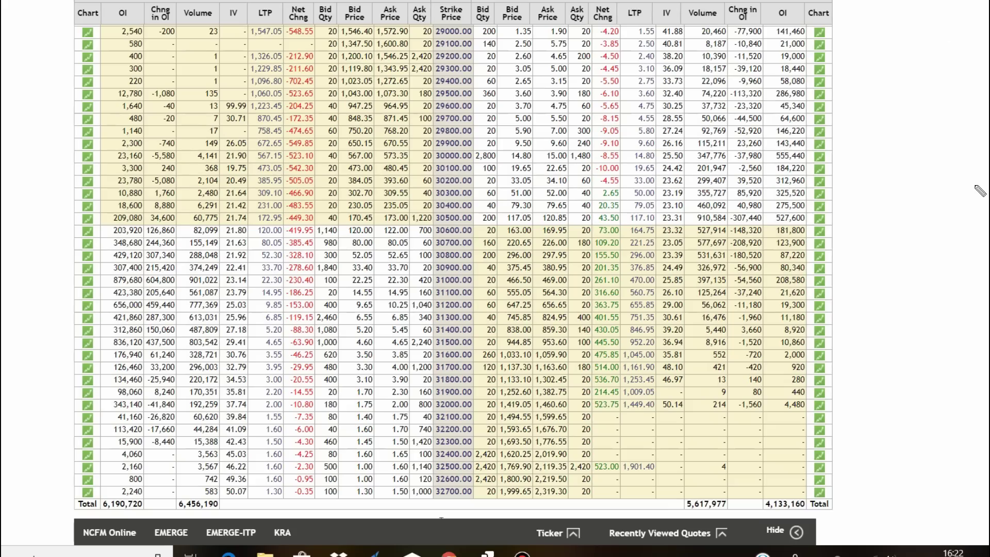
left_click_drag(422, 149, 447, 148)
left_click_drag(431, 289, 456, 288)
Step: Clear the markings, switch to the Bank Nifty daily chart on Investing.com and examine the horizontal levels around the latest candle
key("Escape")
left_click(449, 551)
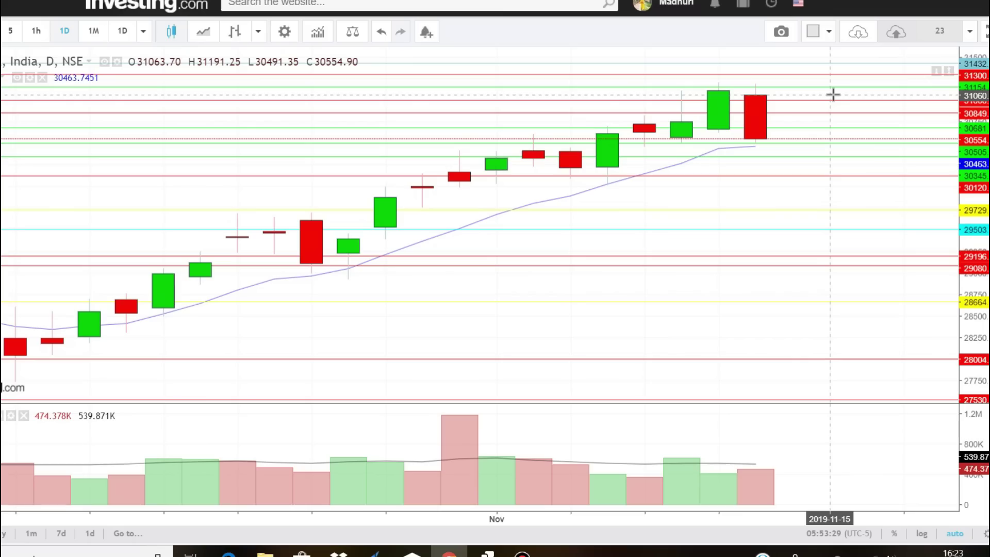
left_click_drag(832, 93, 831, 79)
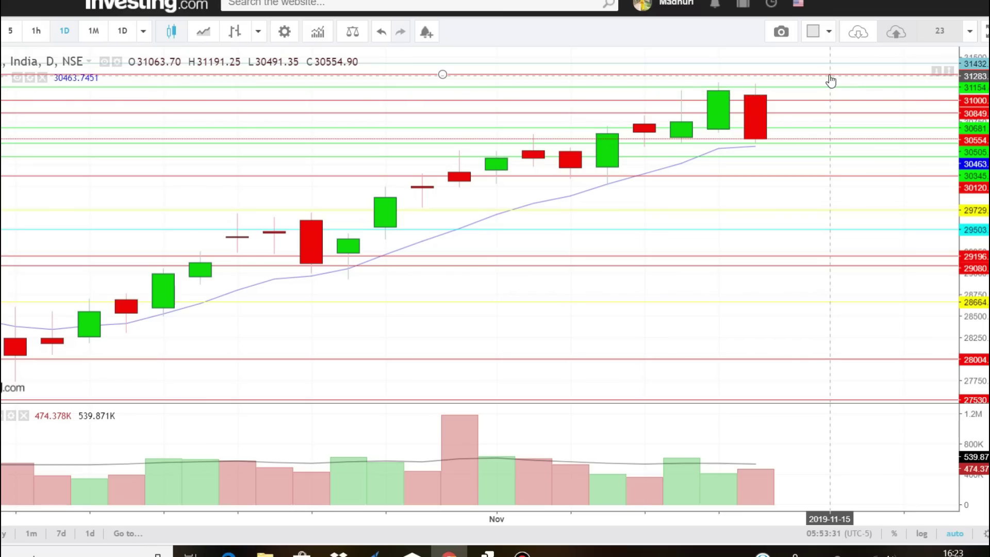
left_click_drag(842, 127, 843, 147)
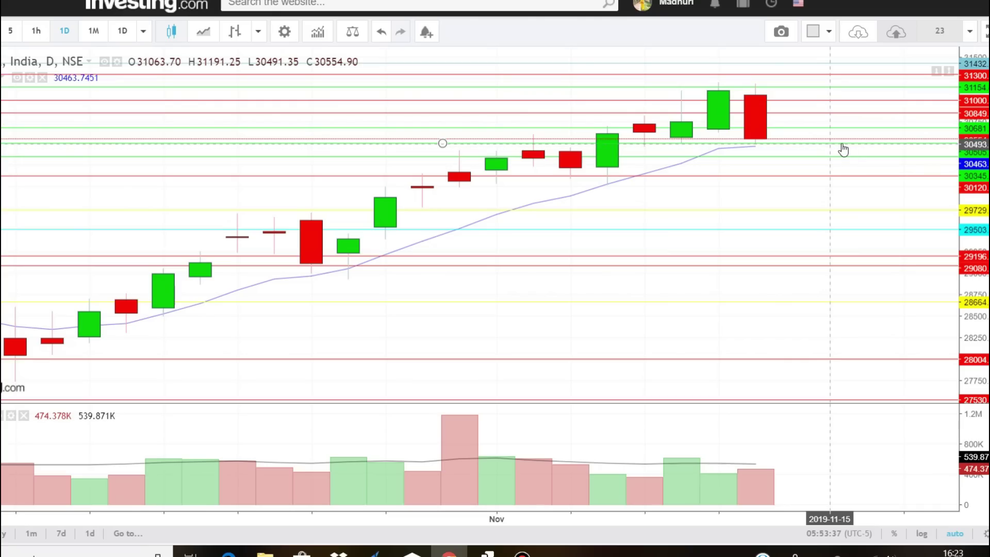
key("ctrl+z")
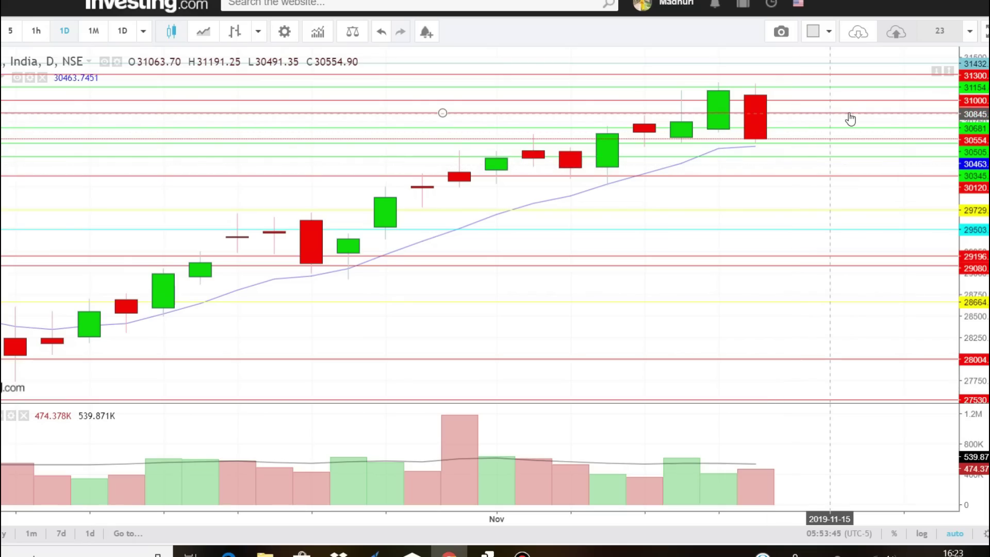
left_click_drag(850, 114, 827, 113)
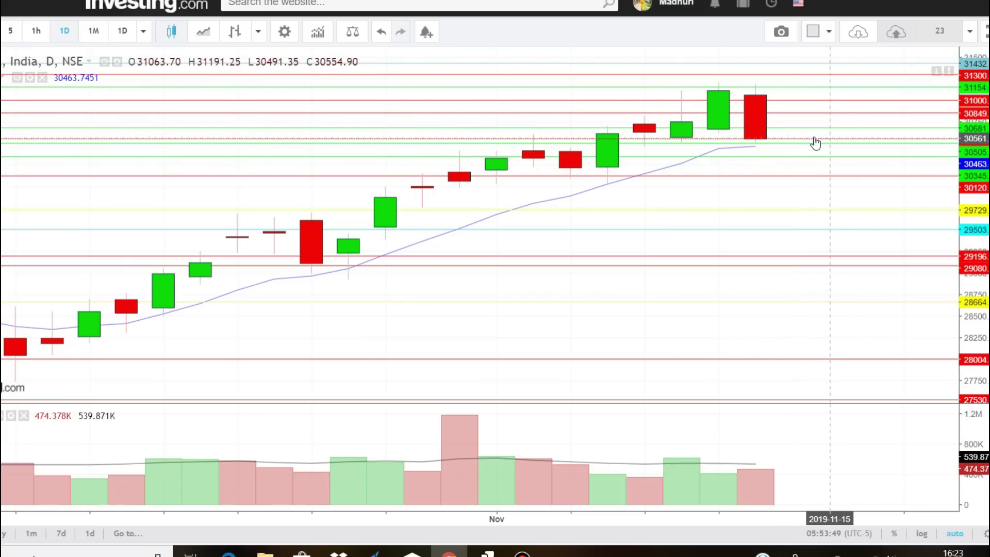